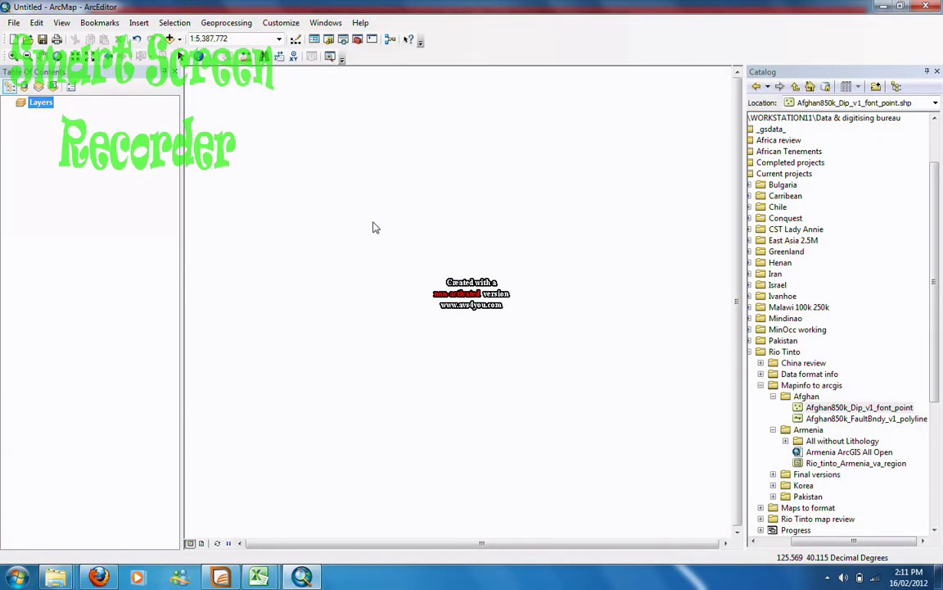
Step: Add Korea1M_Fault_v1_polyline.shp from the Korea folder to the map
right_click(46, 109)
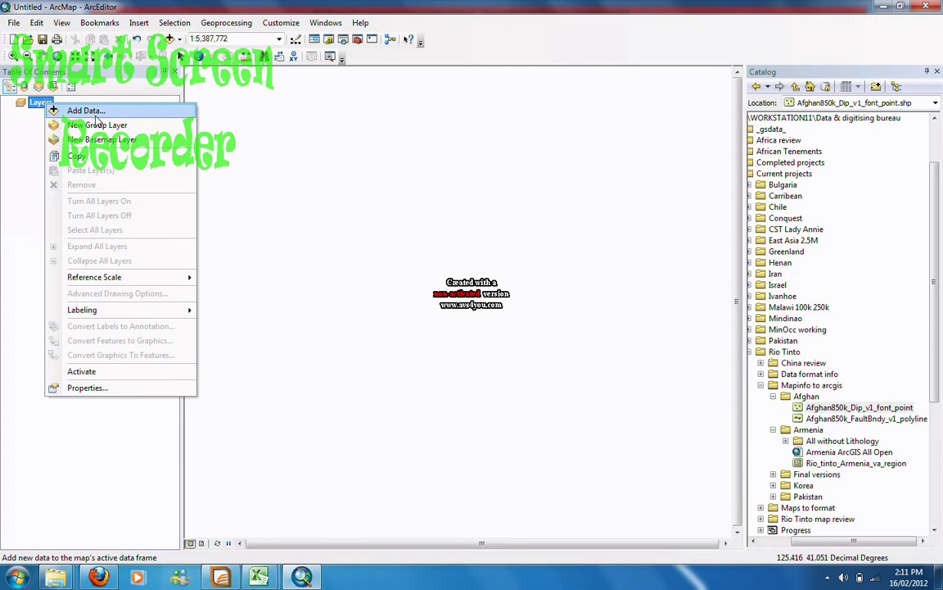
left_click(85, 111)
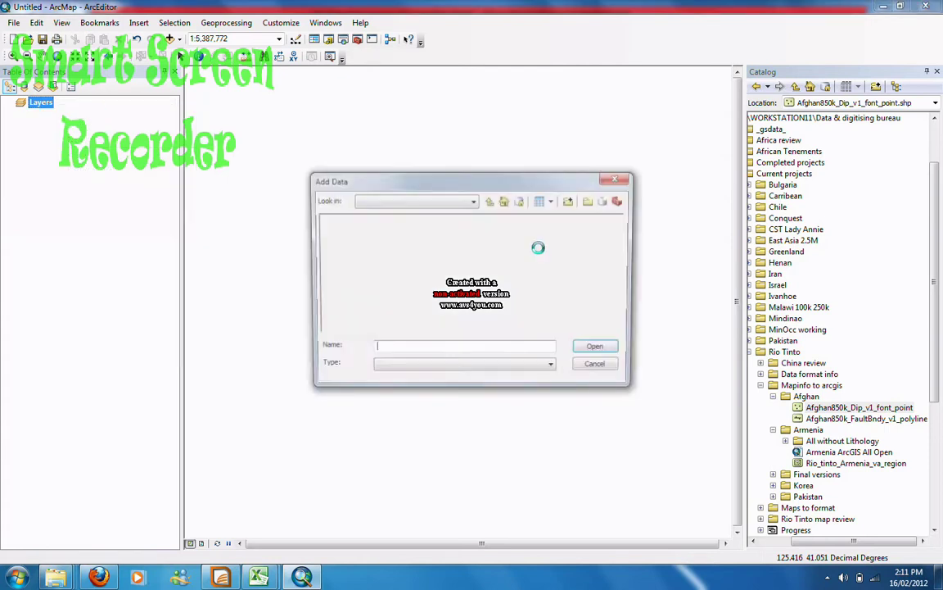
left_click(382, 221)
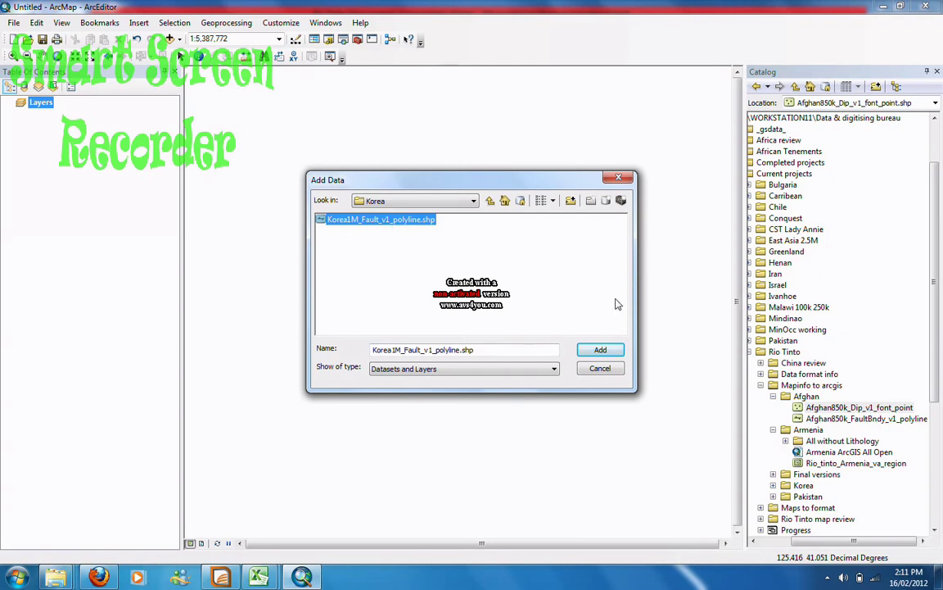
left_click(603, 351)
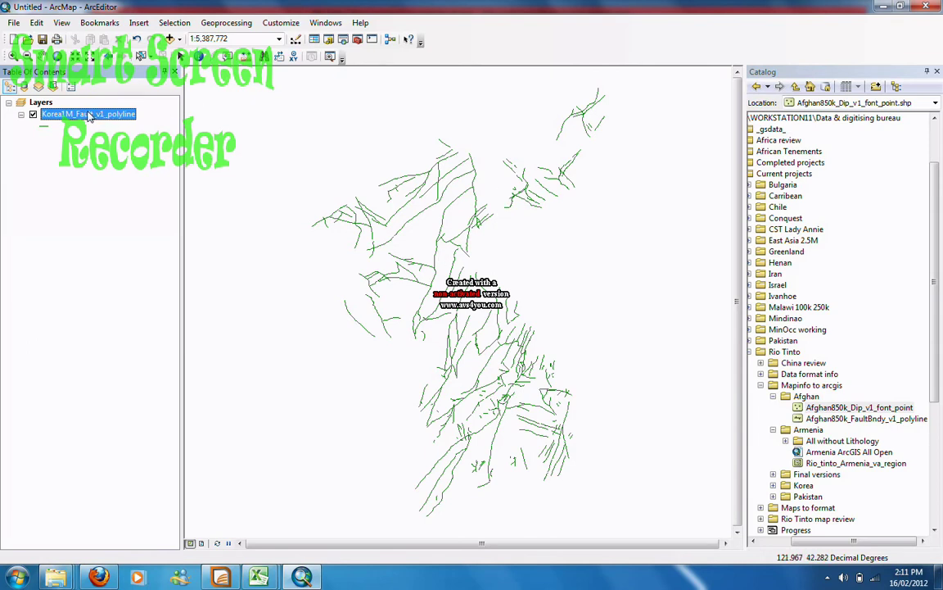
Step: Symbolise the fault layer by unique TYPE values, listing Fault, inferred (72) and Fault, mapped (329)
right_click(89, 116)
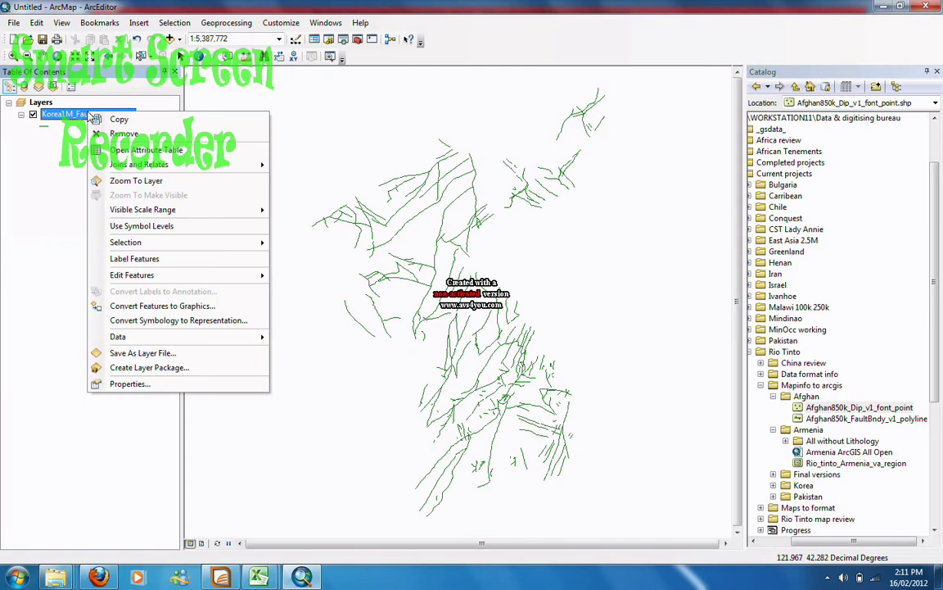
left_click(164, 385)
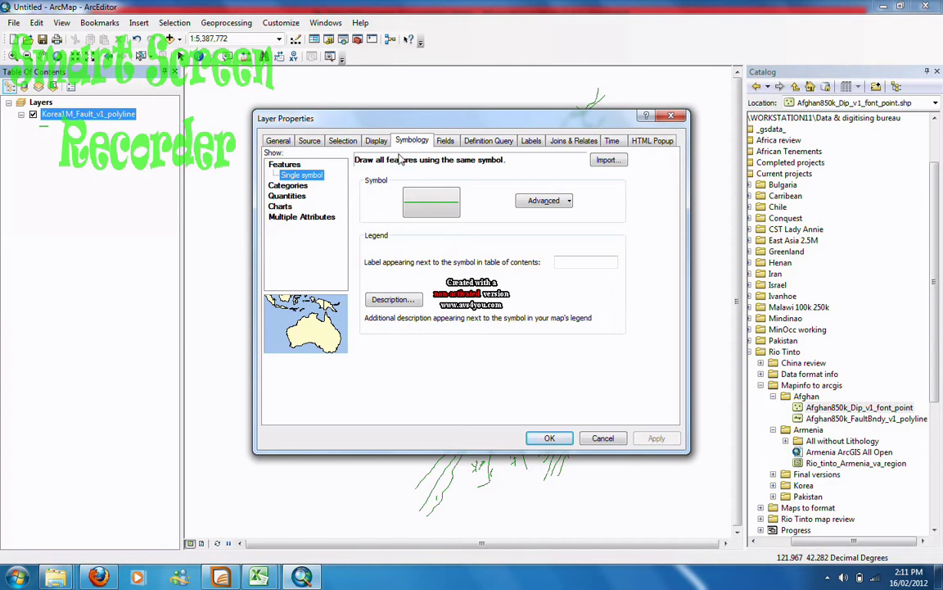
left_click(288, 186)
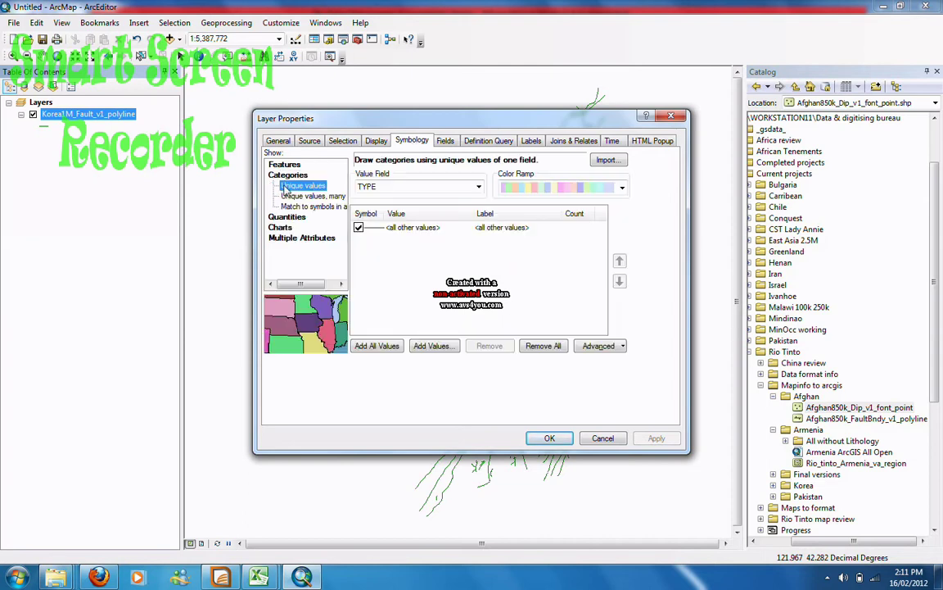
left_click(381, 347)
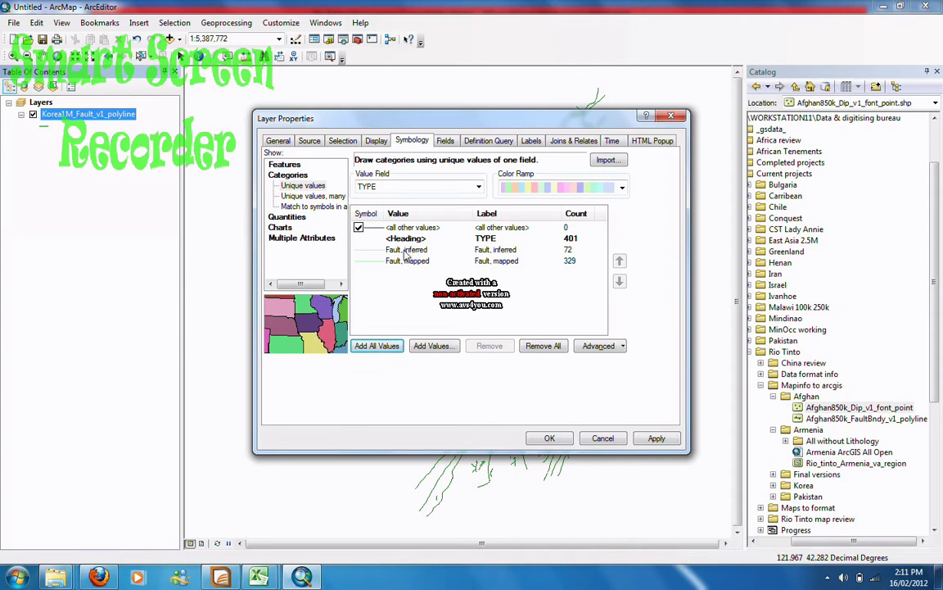
left_click(427, 251)
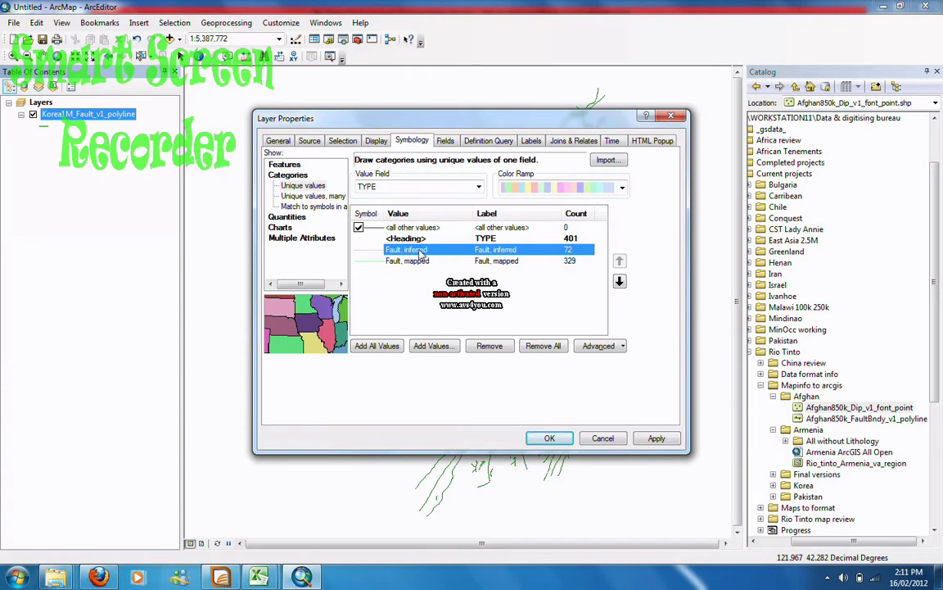
Step: Give the Fault, inferred category the black Dashed 4:1 line symbol at width 0.40
right_click(421, 254)
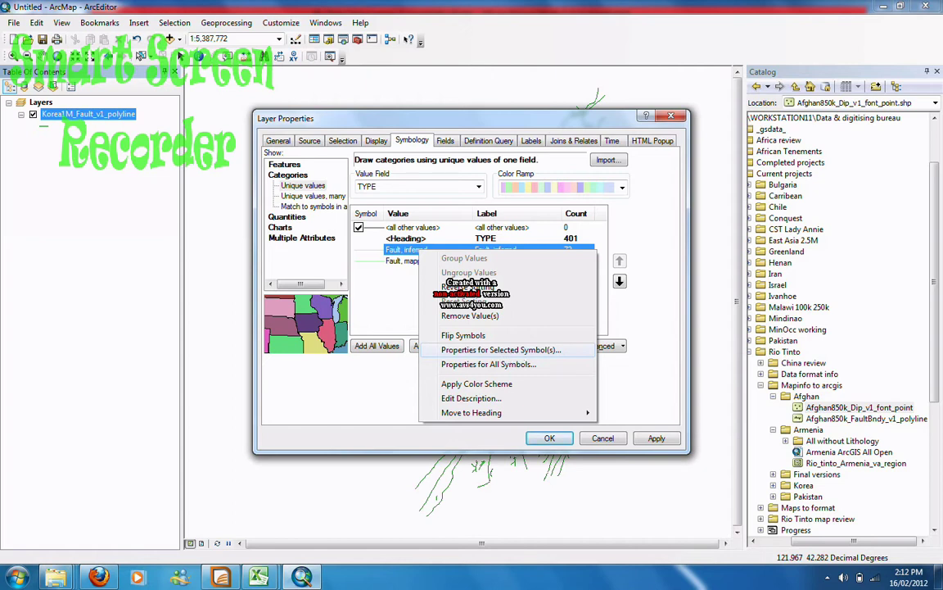
left_click(524, 350)
left_click_drag(740, 141, 743, 207)
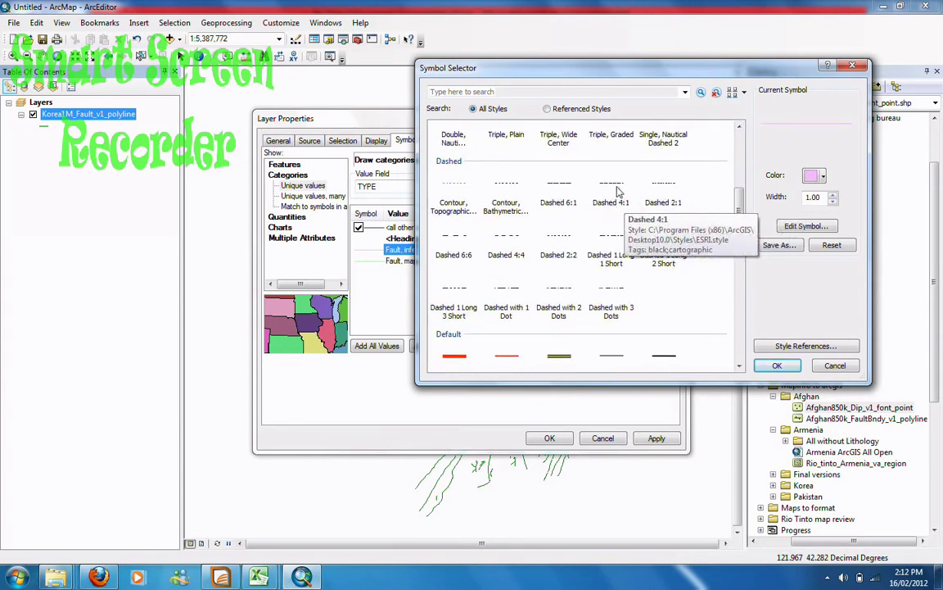
left_click(616, 193)
left_click(779, 367)
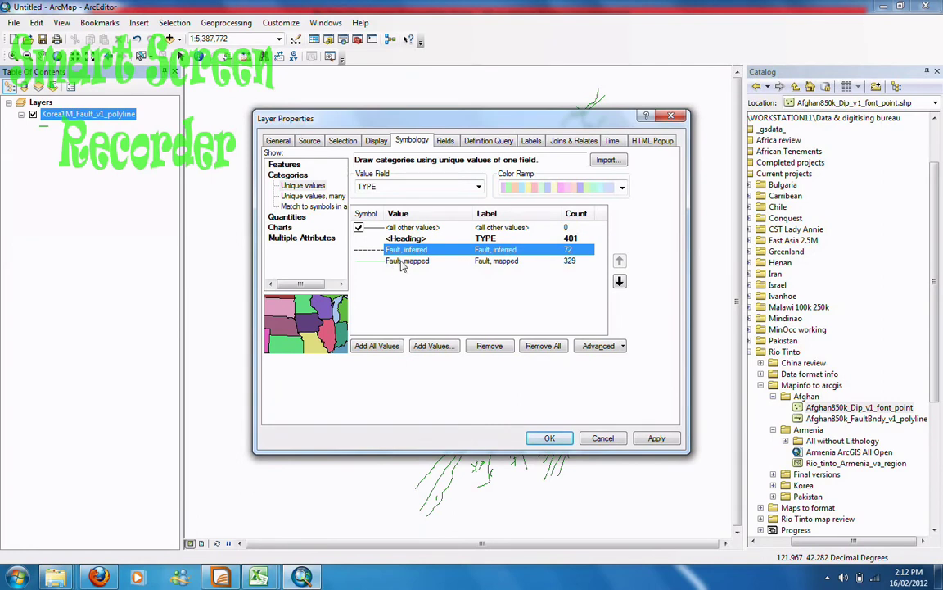
Step: Change the Fault, mapped symbol to the black Single, Narrow line at width 0.20
left_click(403, 261)
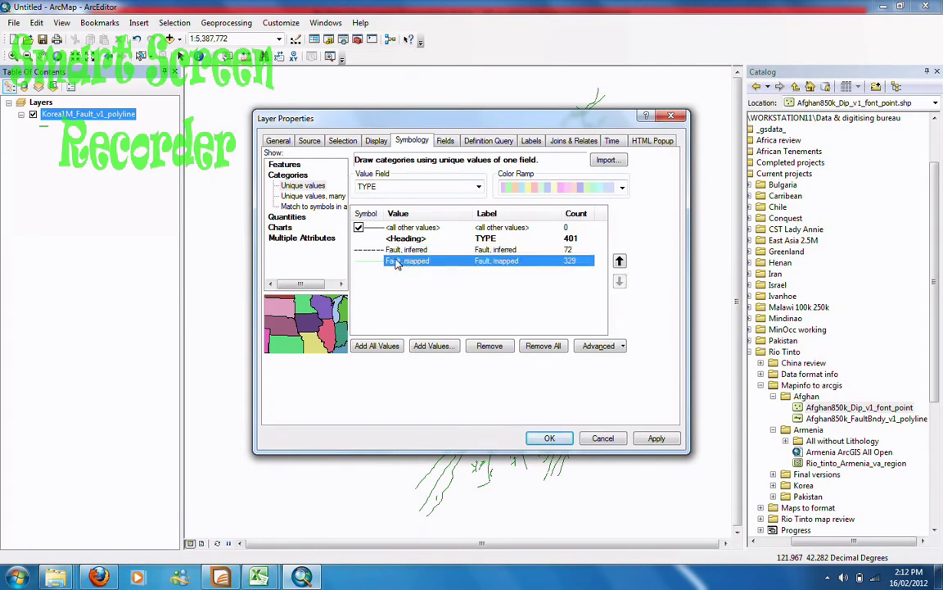
right_click(401, 262)
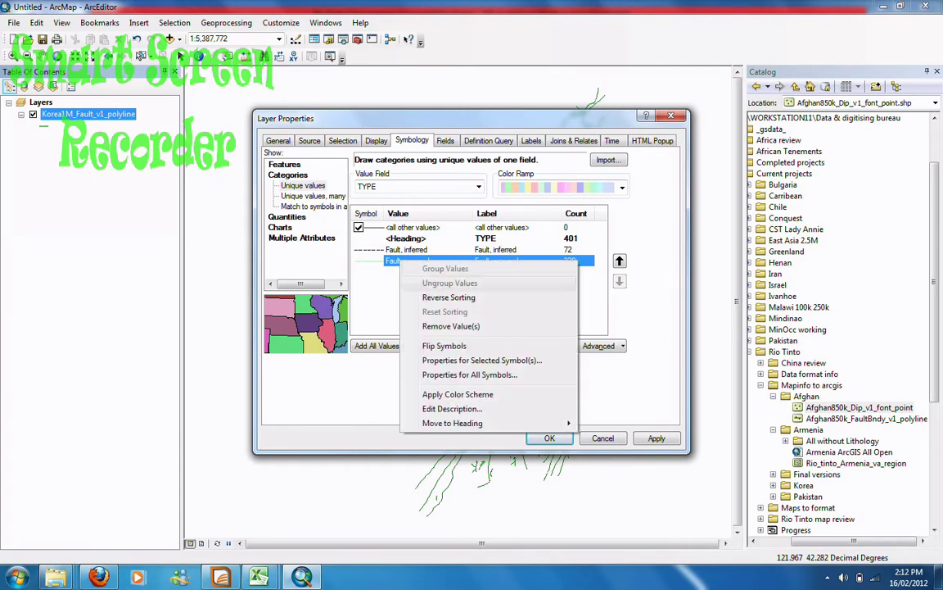
left_click(430, 330)
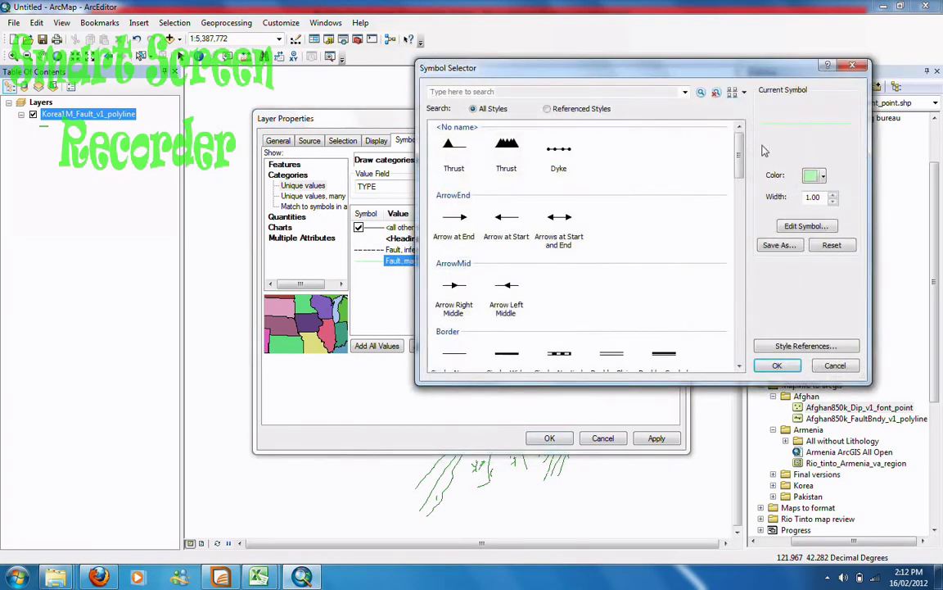
left_click_drag(738, 152, 738, 182)
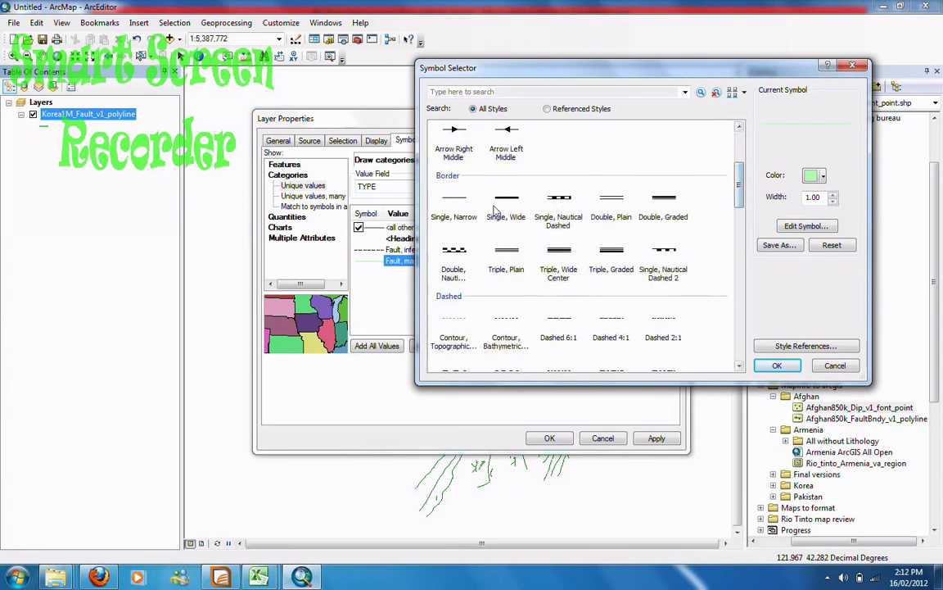
left_click(453, 203)
left_click(777, 366)
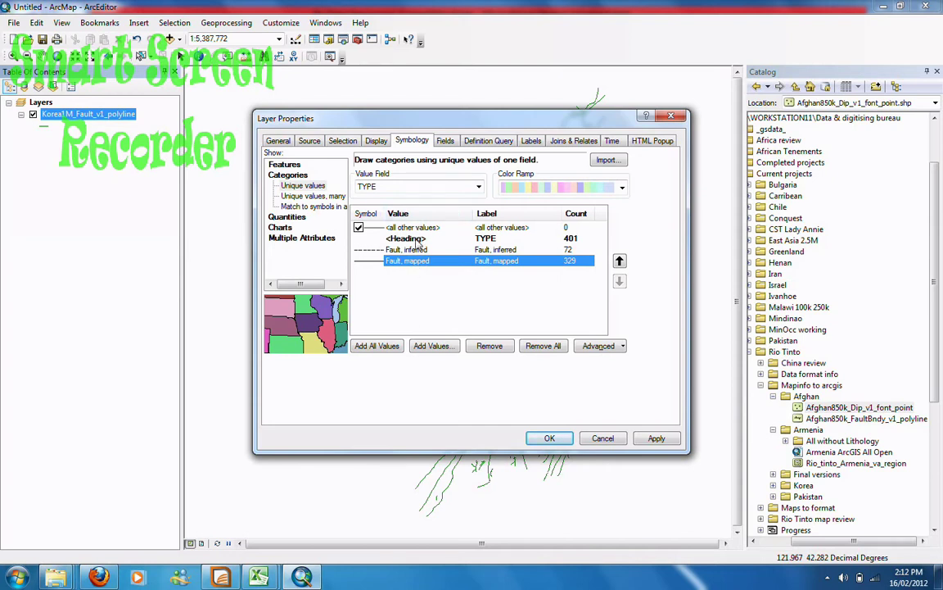
Step: Open the line decoration settings for the Single, Narrow mapped-fault symbol to change its marker
right_click(405, 262)
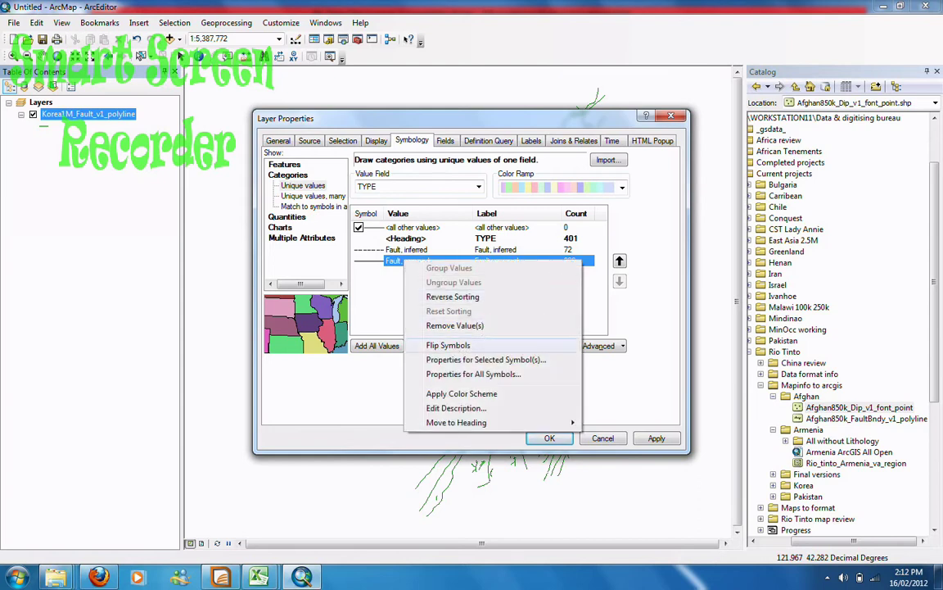
left_click(489, 360)
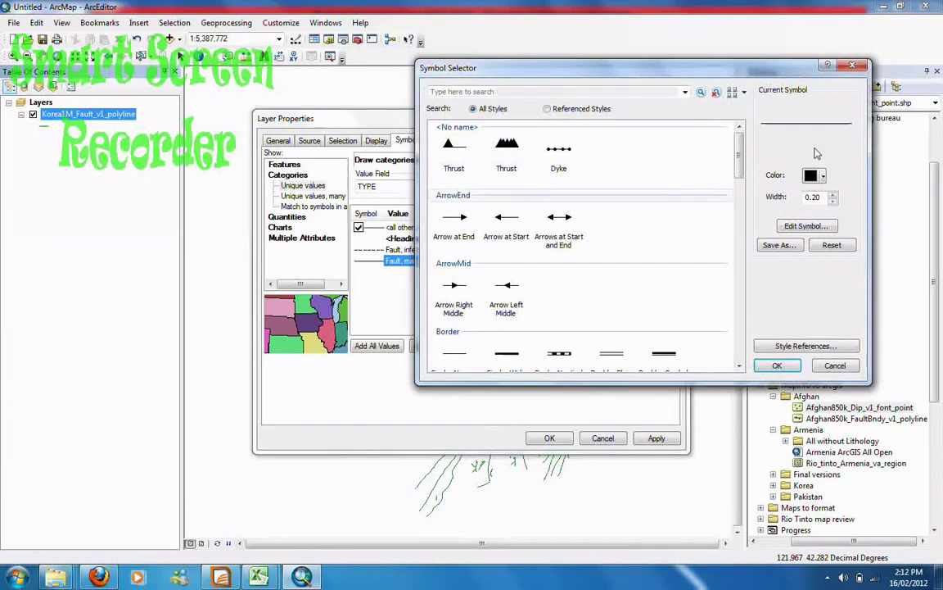
scroll(450, 348, "down", 1)
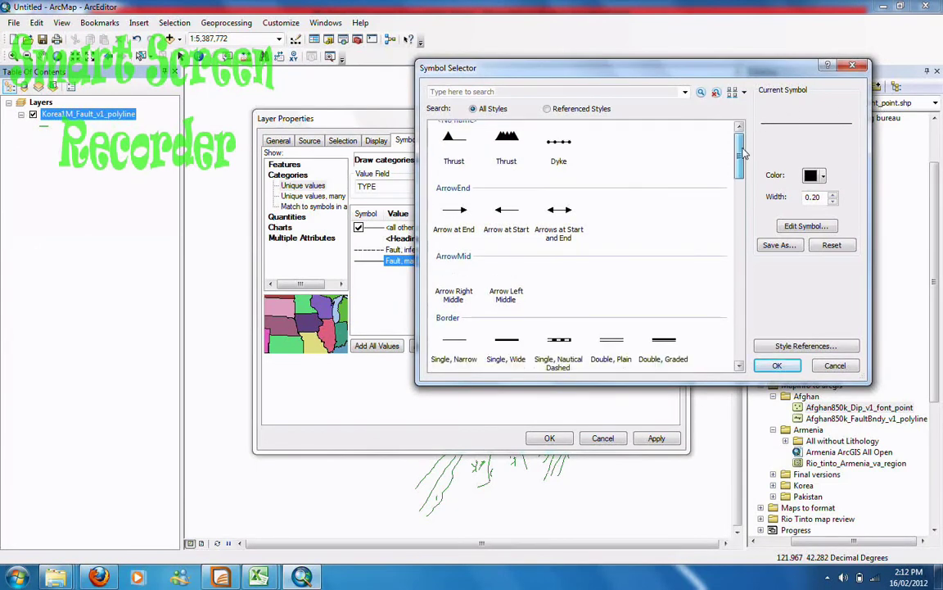
left_click(451, 347)
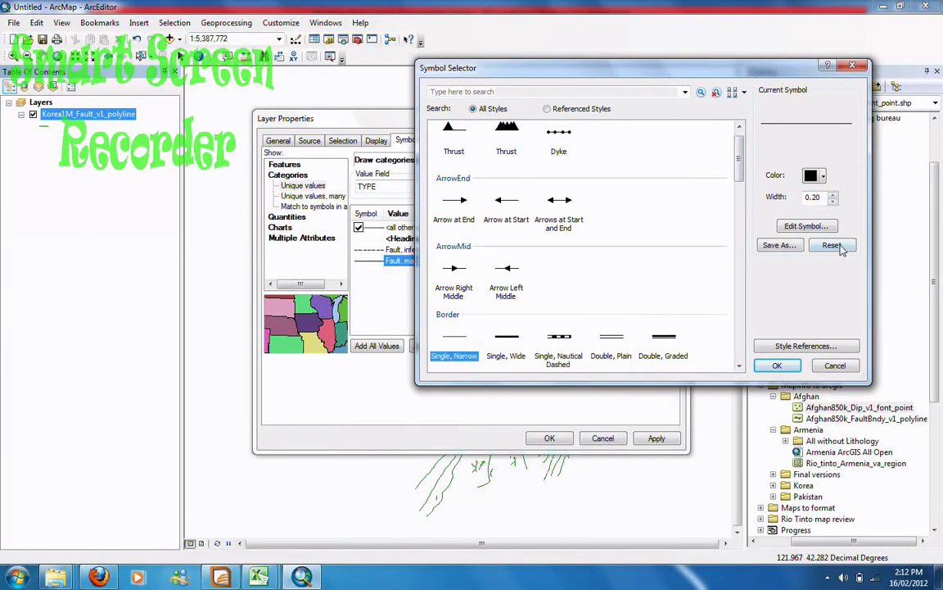
left_click(807, 227)
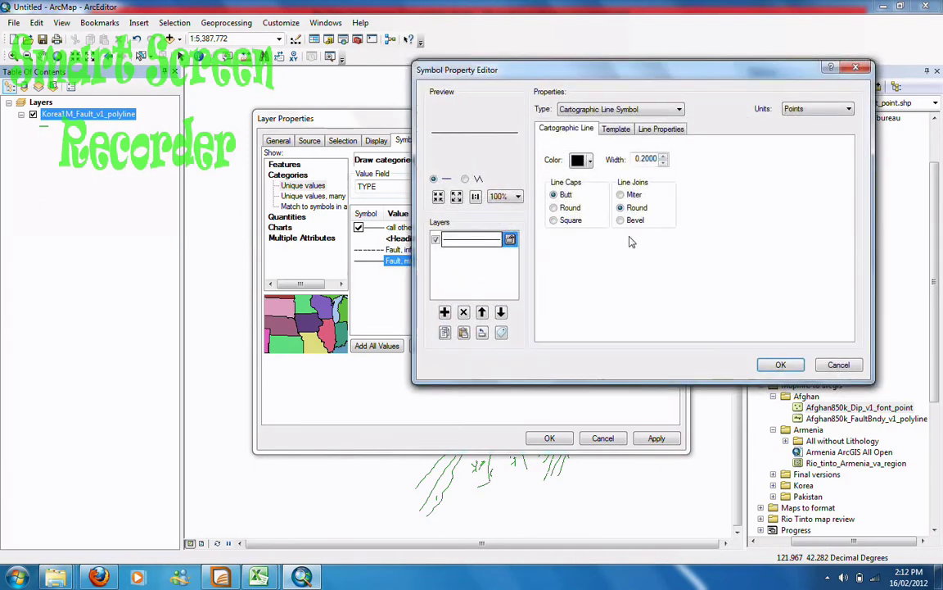
left_click(664, 131)
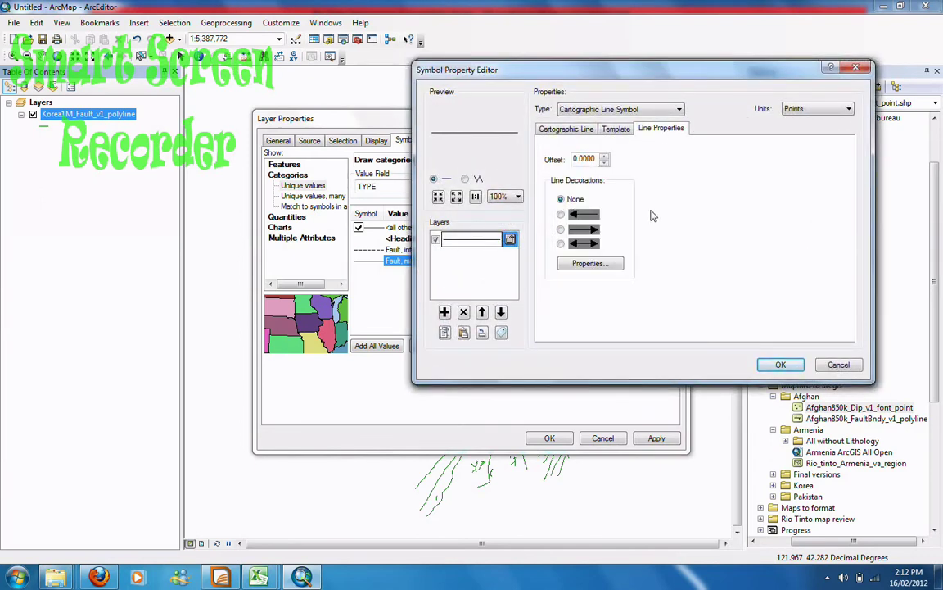
left_click(607, 269)
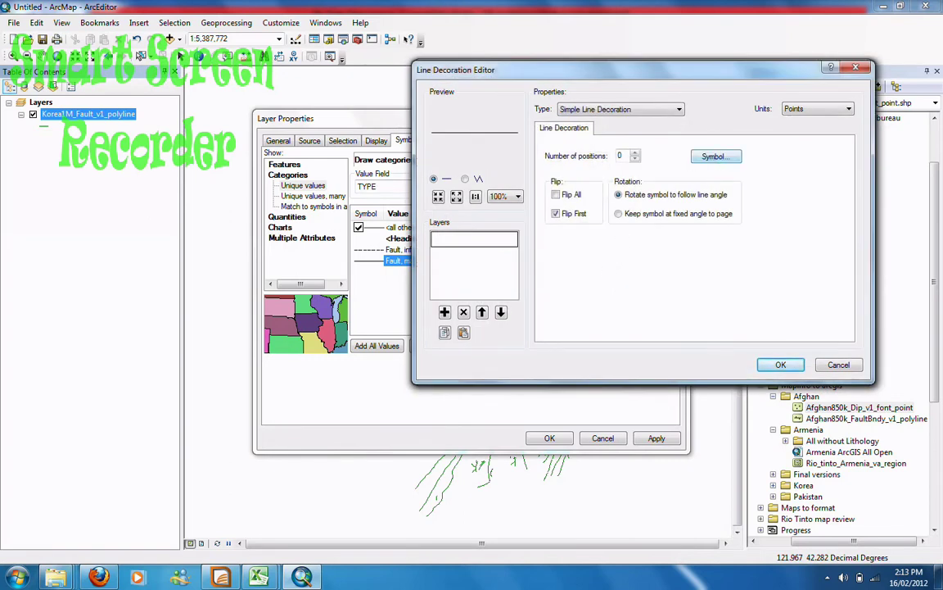
left_click(715, 161)
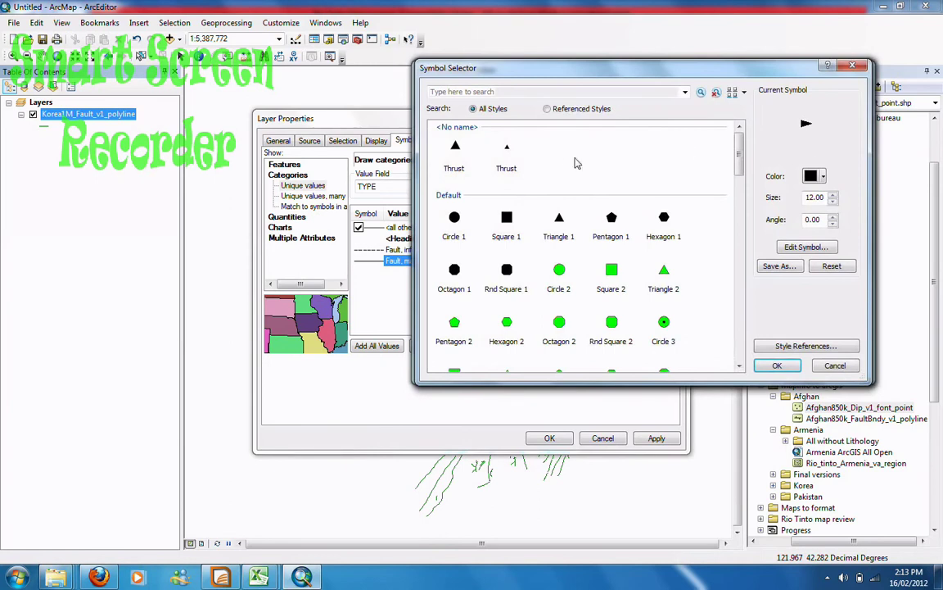
Step: Set the decoration marker to a black Triangle 1 at size 9
scroll(665, 144, "down", 1)
left_click(558, 190)
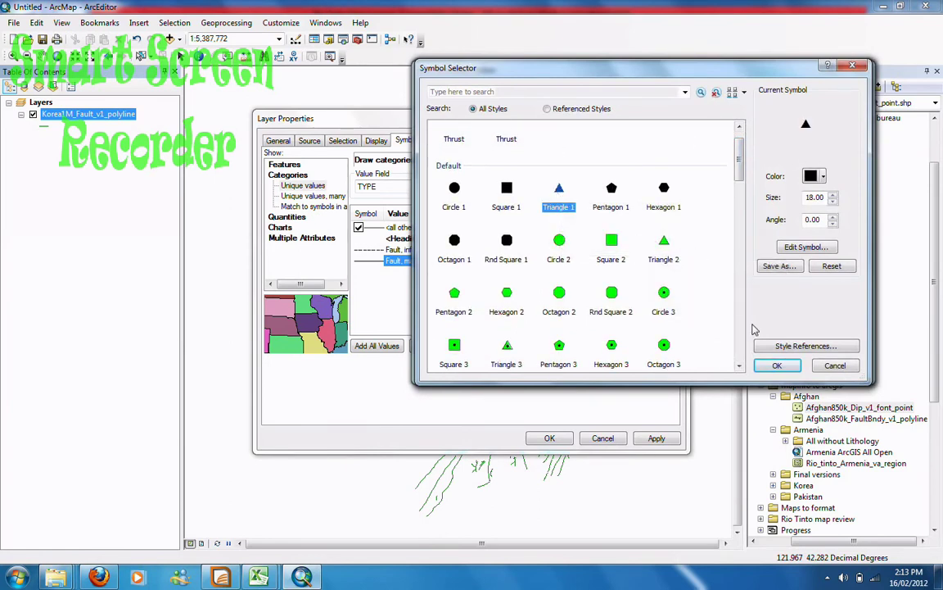
left_click(832, 201)
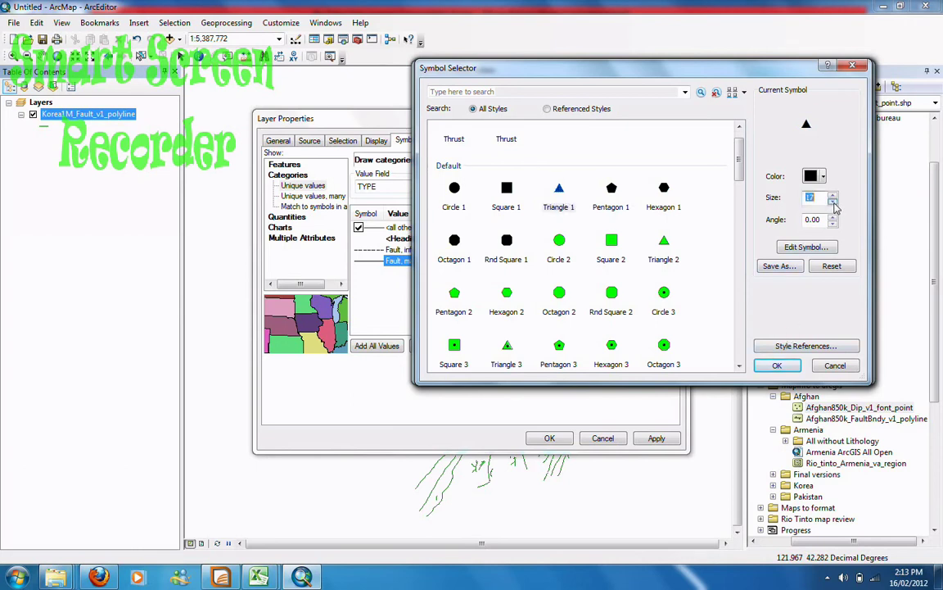
left_click(834, 202)
left_click(833, 197)
left_click(833, 201)
left_click(785, 367)
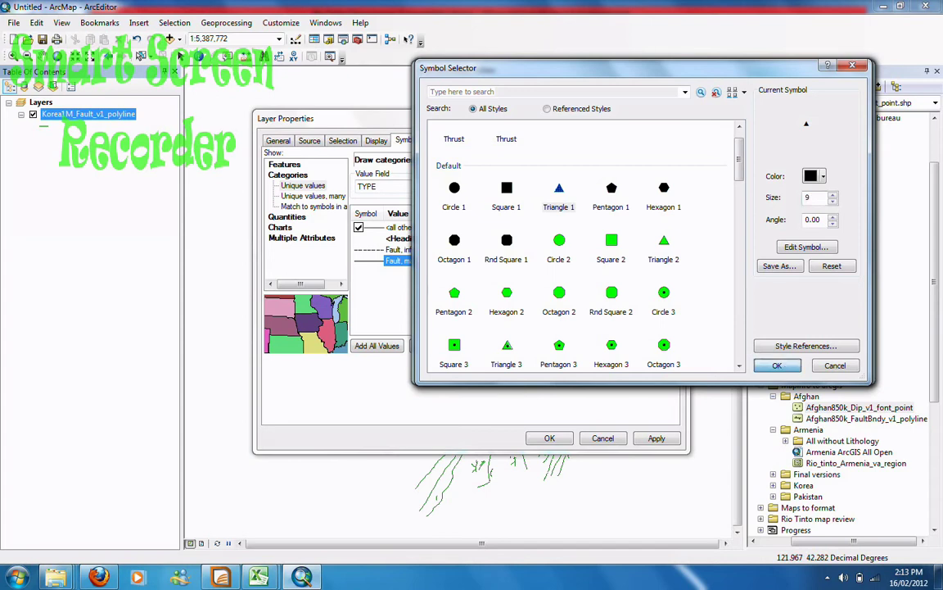
Step: Place seven triangle markers along the line and turn off Flip First
left_click(785, 368)
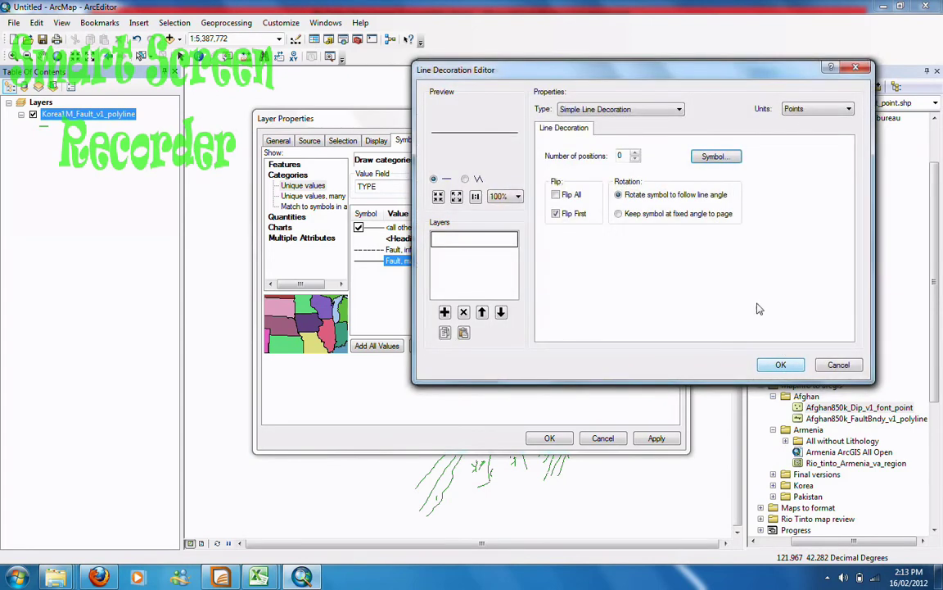
left_click(635, 152)
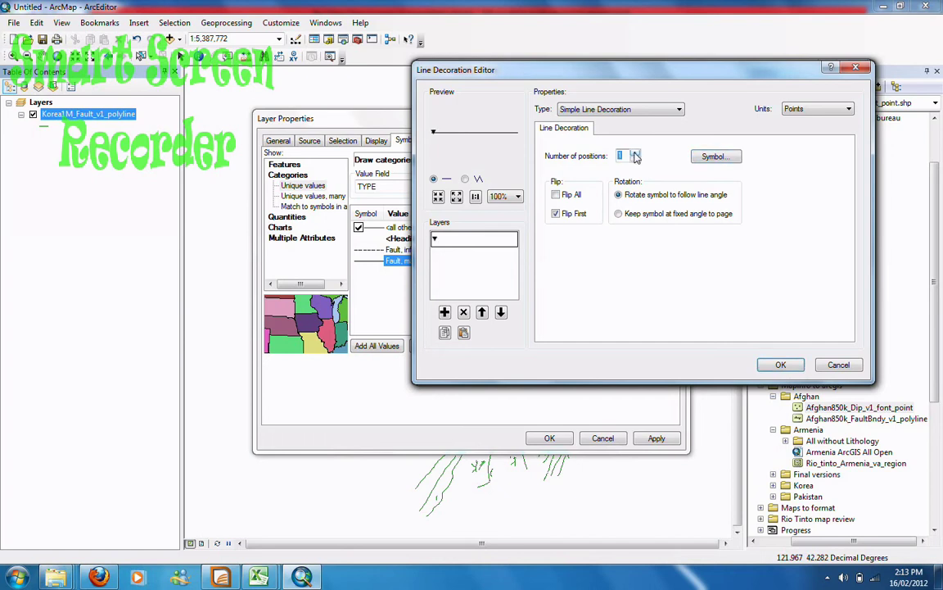
left_click(635, 152)
left_click(634, 152)
left_click(635, 152)
left_click(636, 153)
left_click(636, 154)
left_click(556, 214)
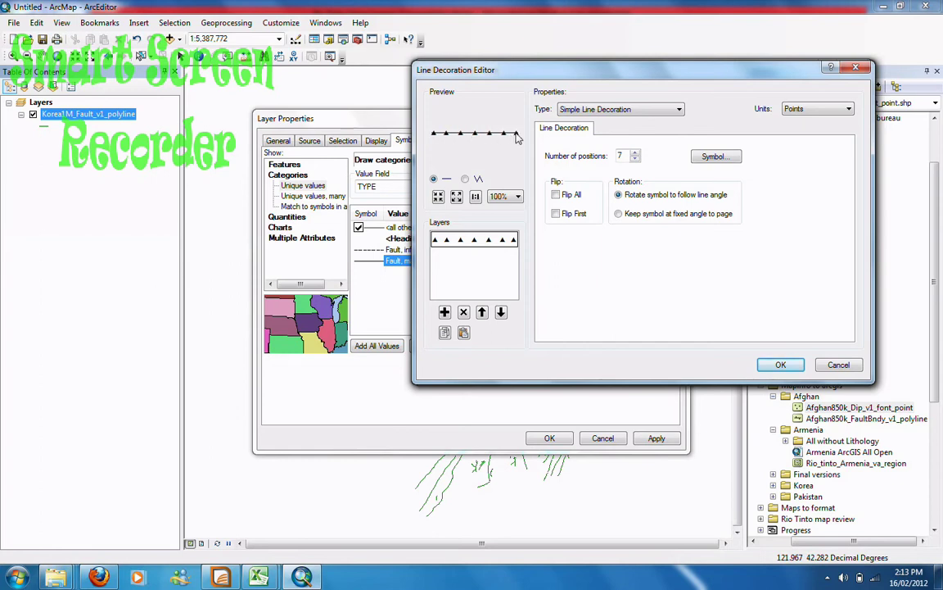
left_click(706, 155)
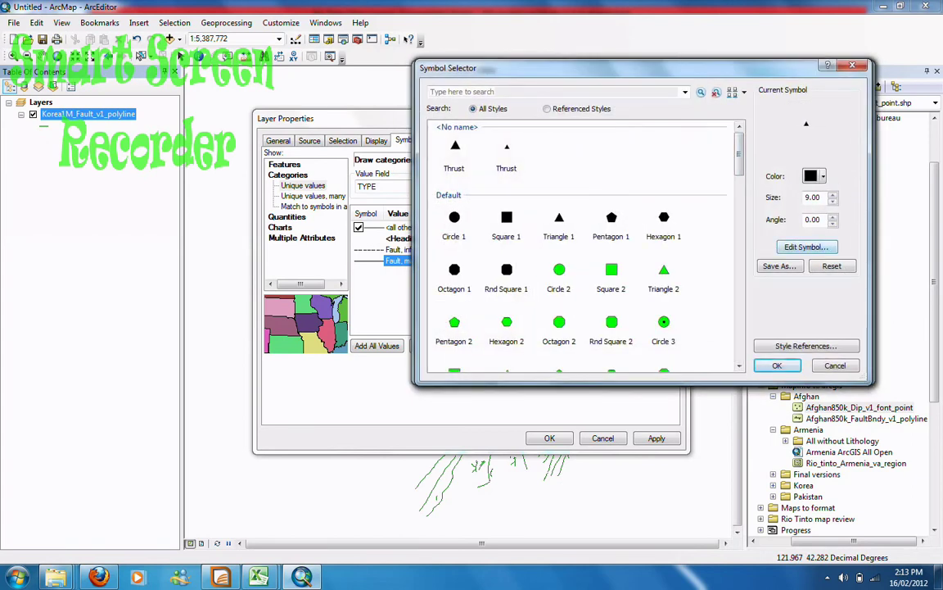
Step: Give the triangle marker a vertical Offset Y of 2 points
left_click(805, 247)
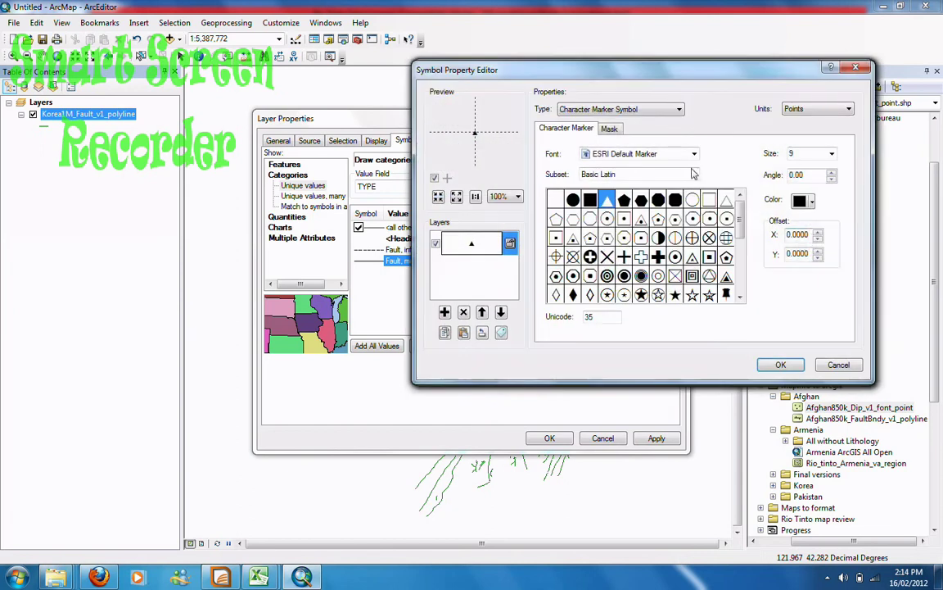
left_click(818, 252)
left_click(818, 252)
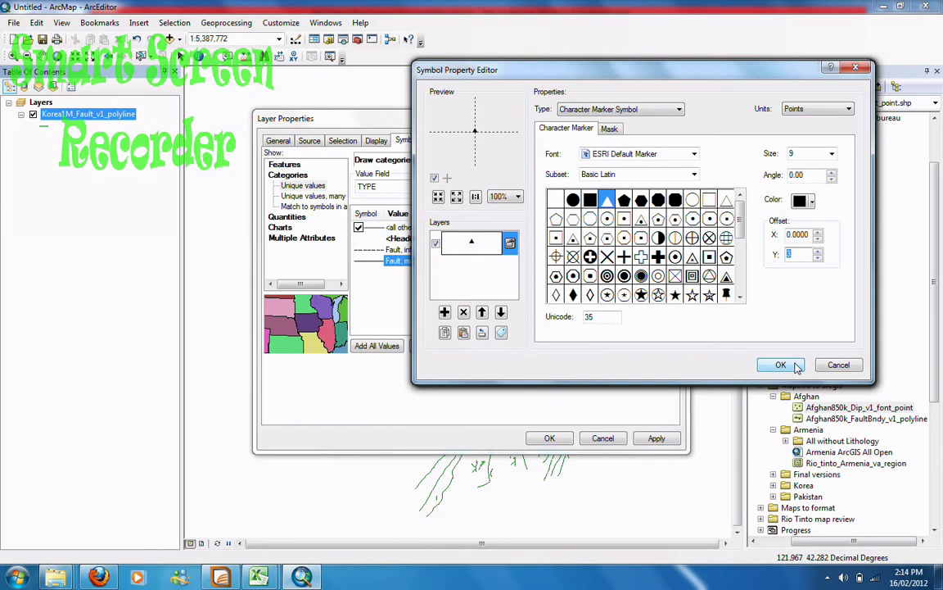
left_click(780, 366)
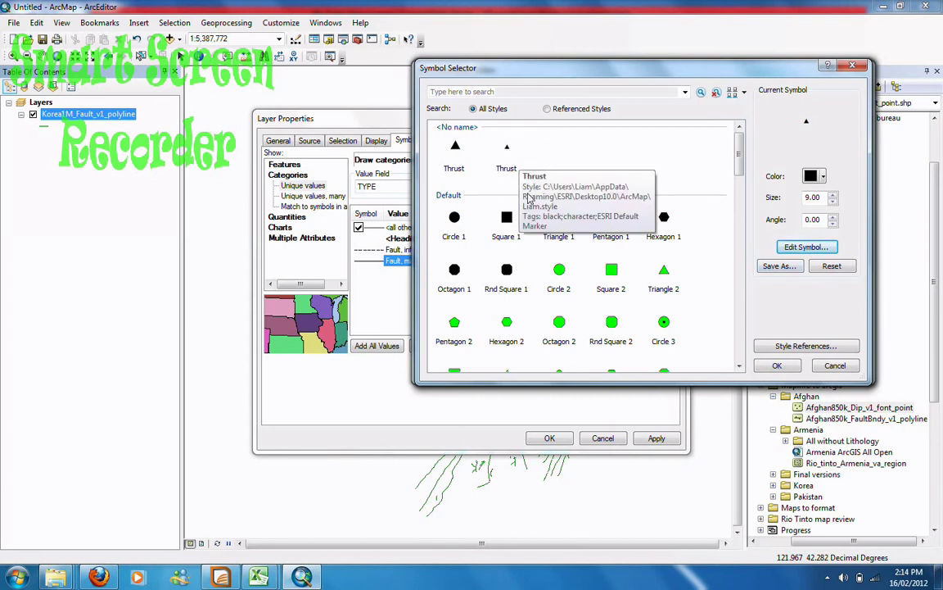
Step: Accept the marker and decoration edits, leaving a 0.20 black line with seven triangle teeth
left_click(790, 366)
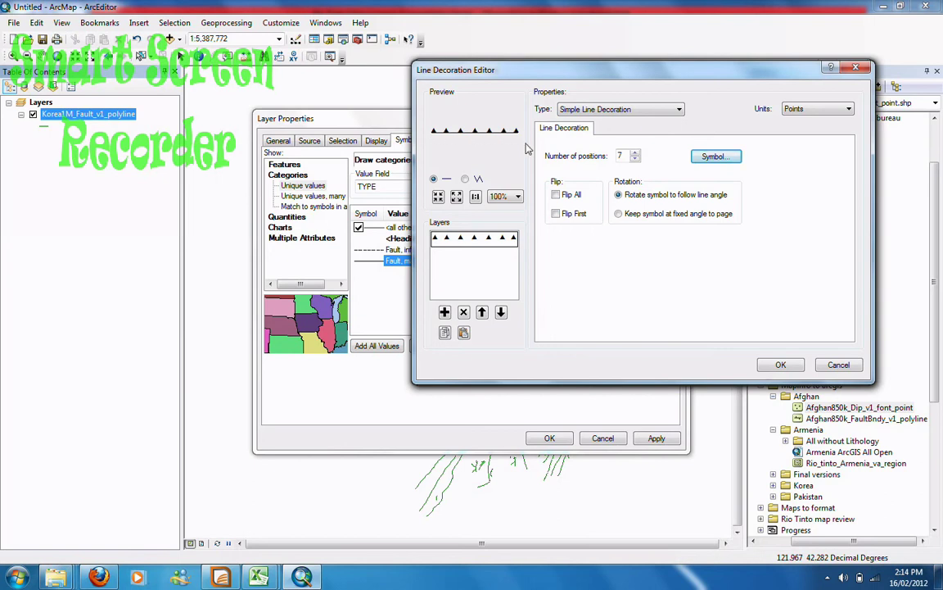
left_click(781, 365)
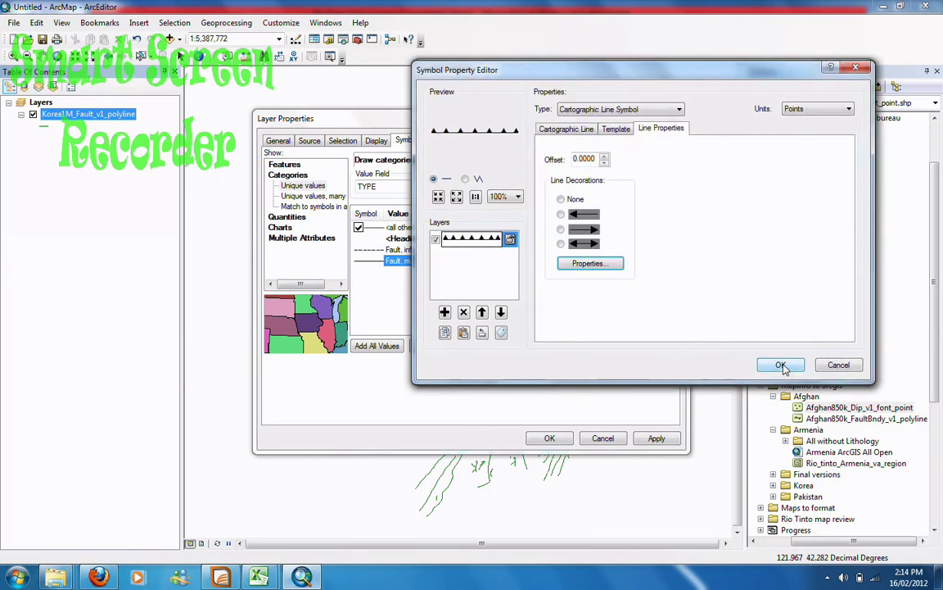
left_click(782, 366)
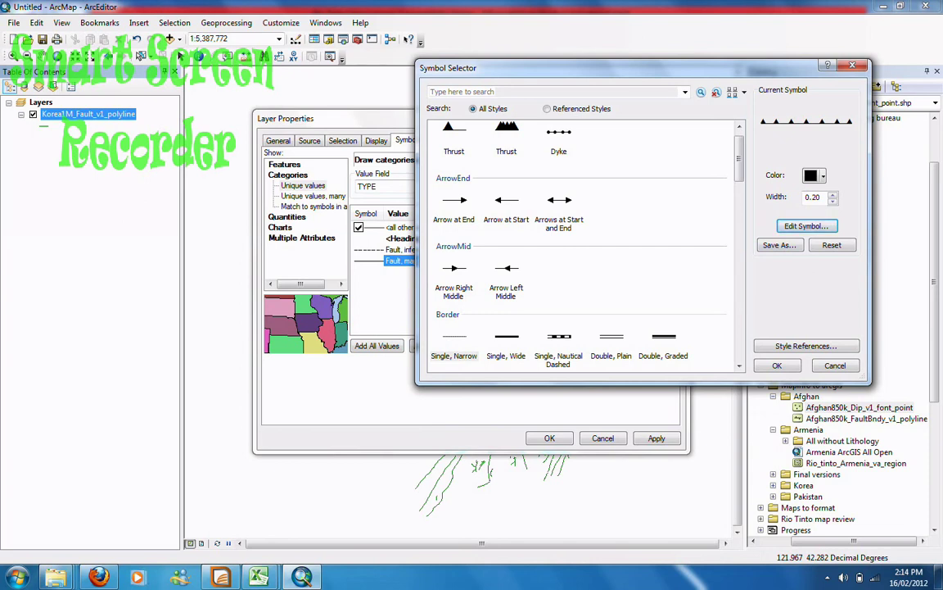
left_click(795, 227)
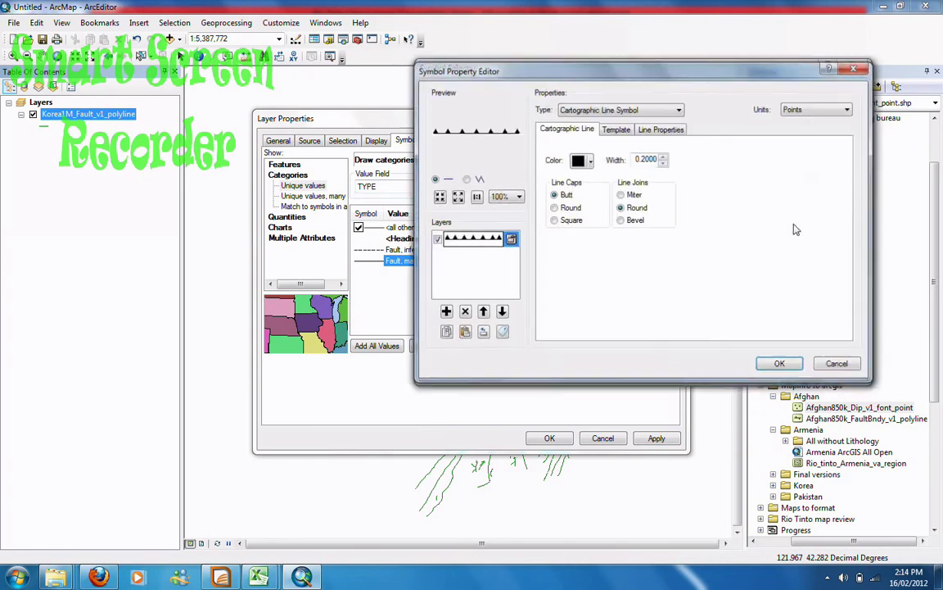
left_click(618, 130)
left_click(655, 131)
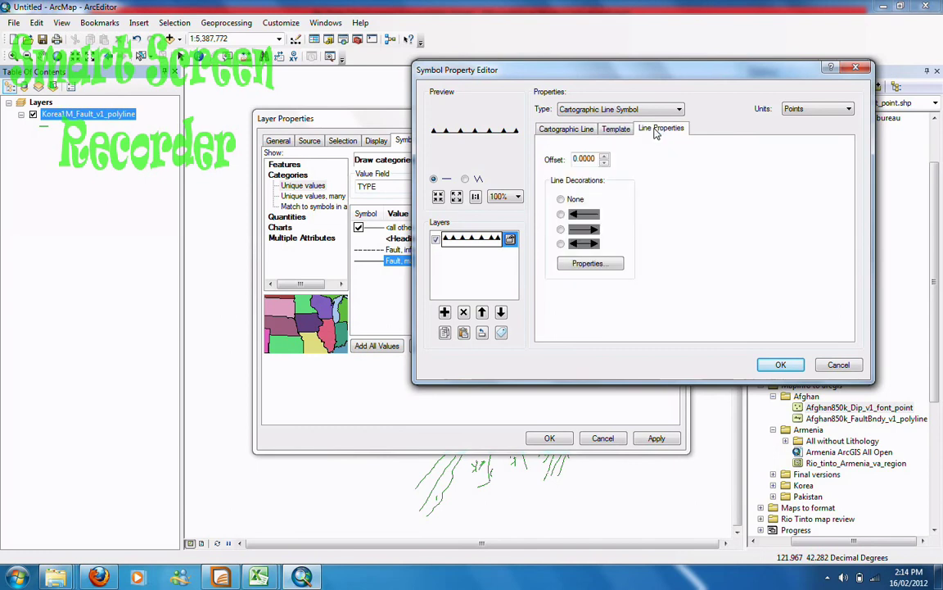
left_click(618, 129)
left_click(584, 133)
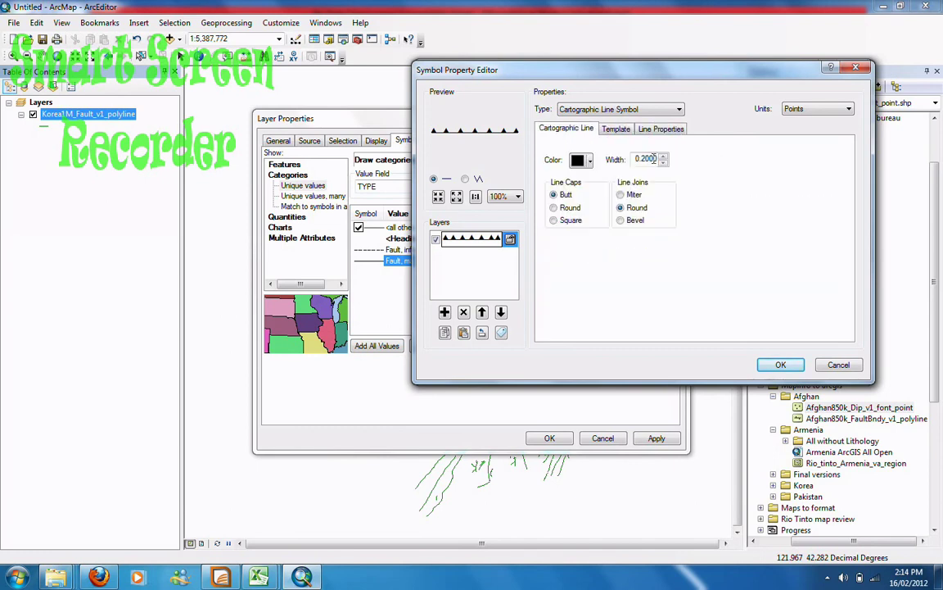
left_click(661, 129)
left_click(614, 265)
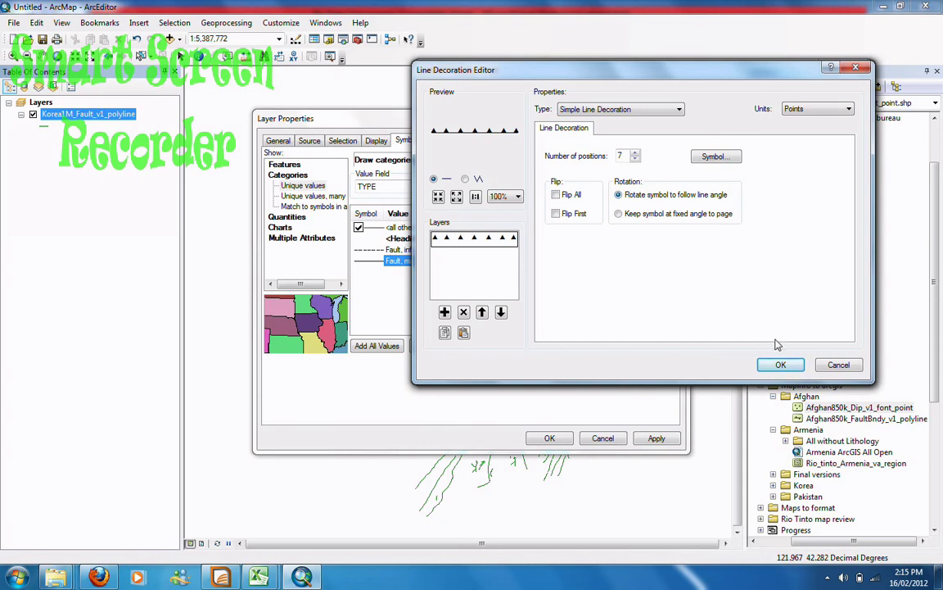
left_click(782, 366)
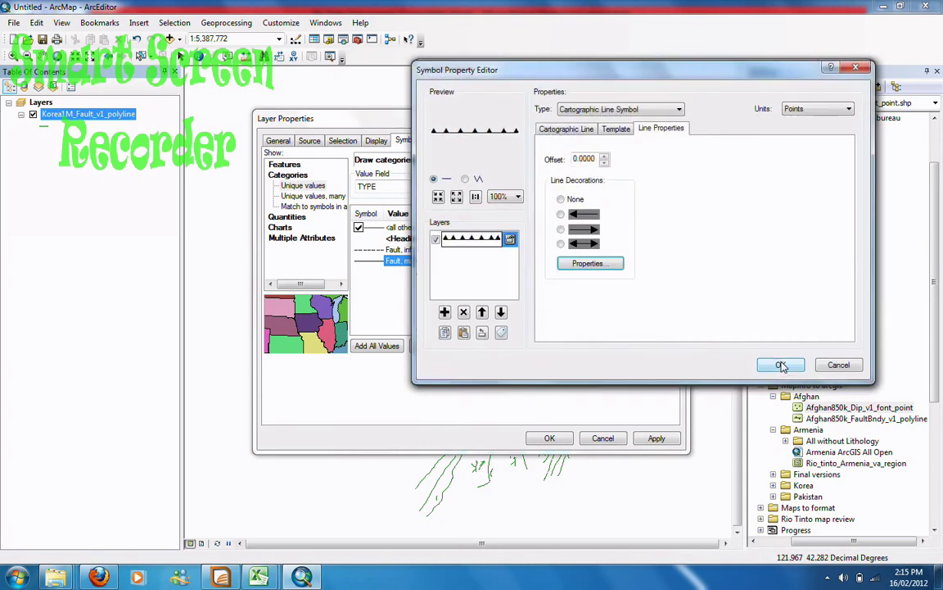
left_click(777, 365)
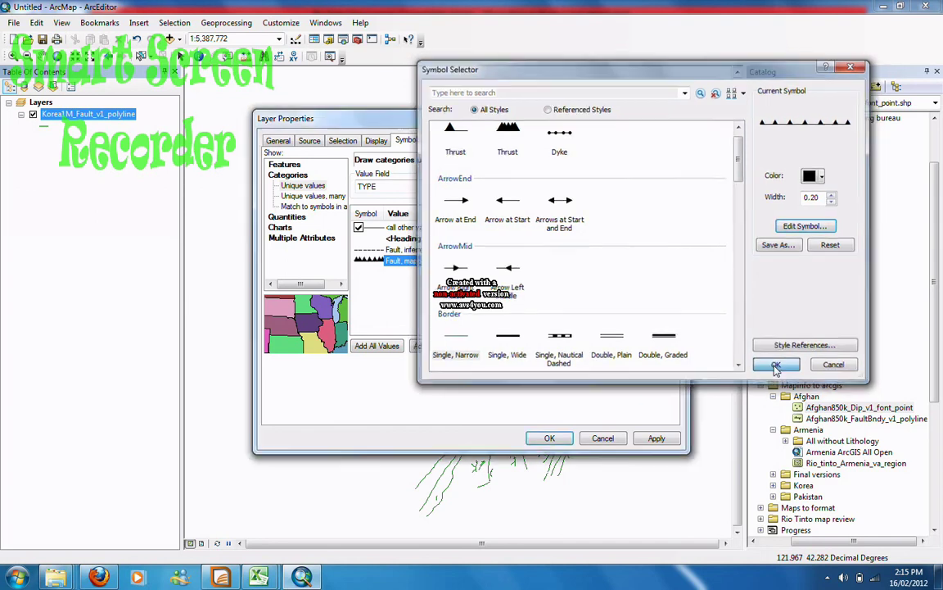
Step: Assign the triangle-toothed line to Fault, mapped and apply the new fault symbols to the map
left_click(776, 366)
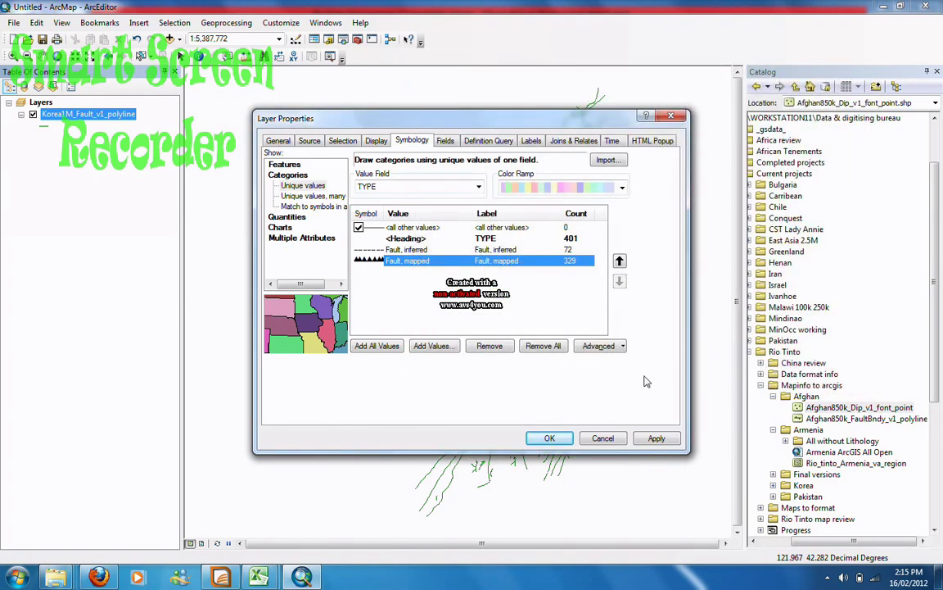
left_click_drag(458, 117, 208, 61)
left_click(405, 381)
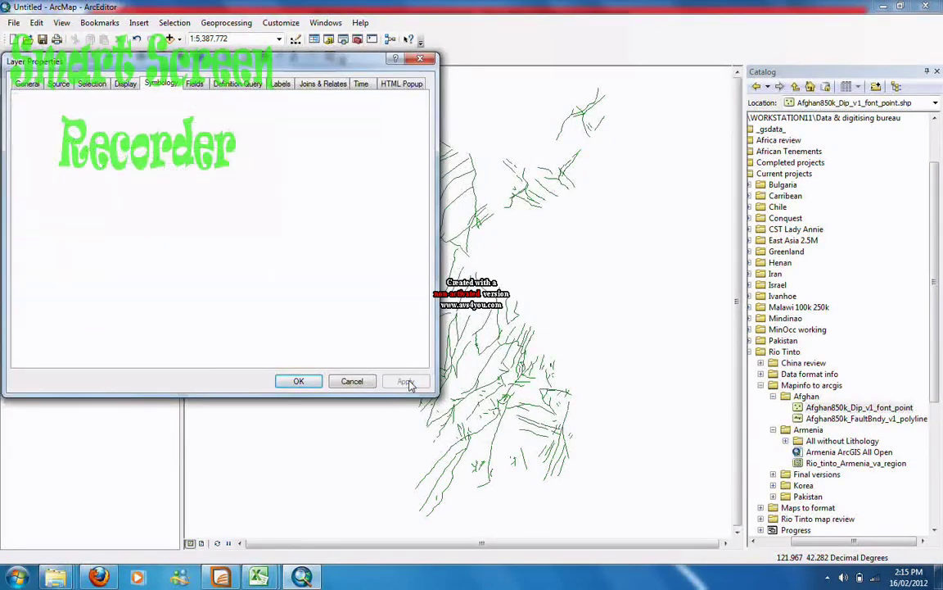
left_click(300, 382)
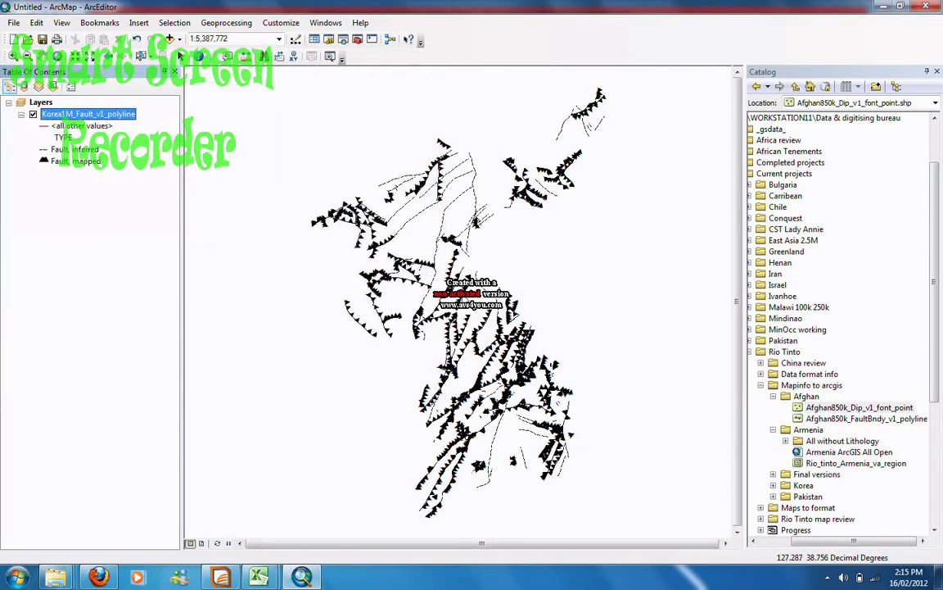